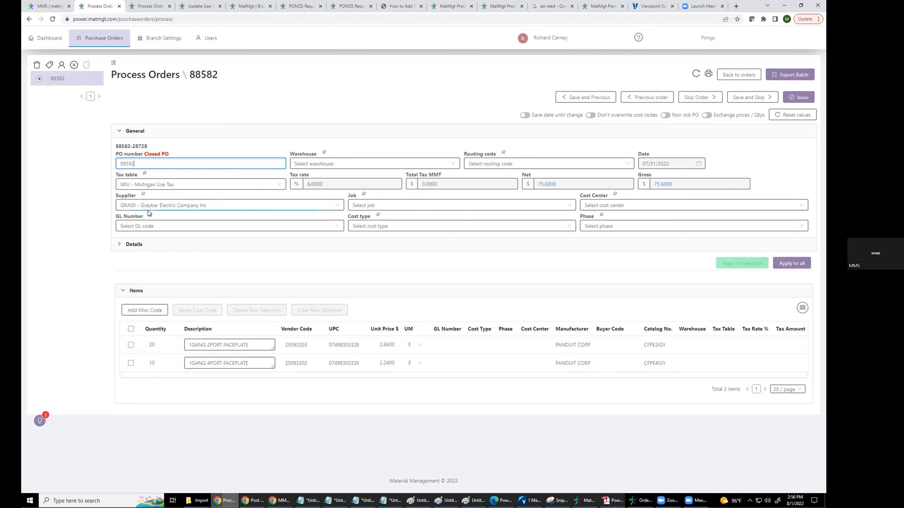
- Set the order's job to GROH - Grand Rapids Overhead, cost type to M - Material, and cost center to ELCH - EL Charleston
click(568, 206)
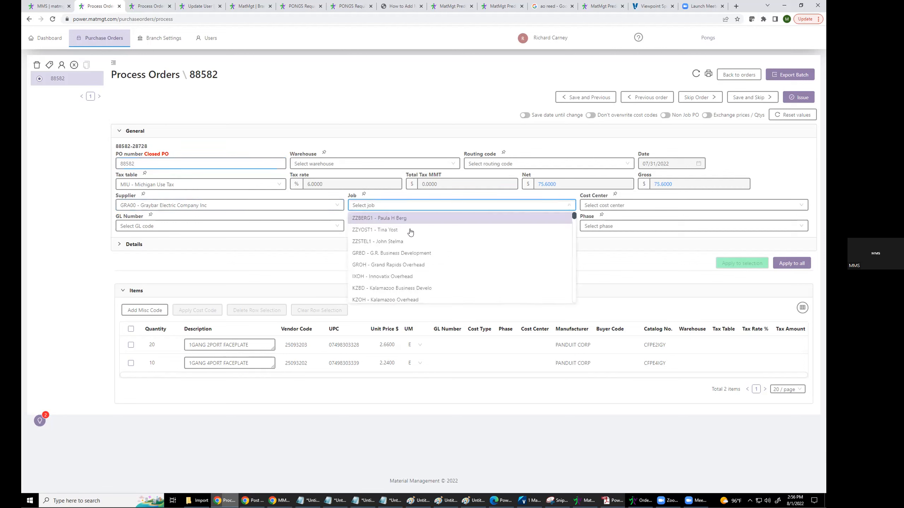
key(Return)
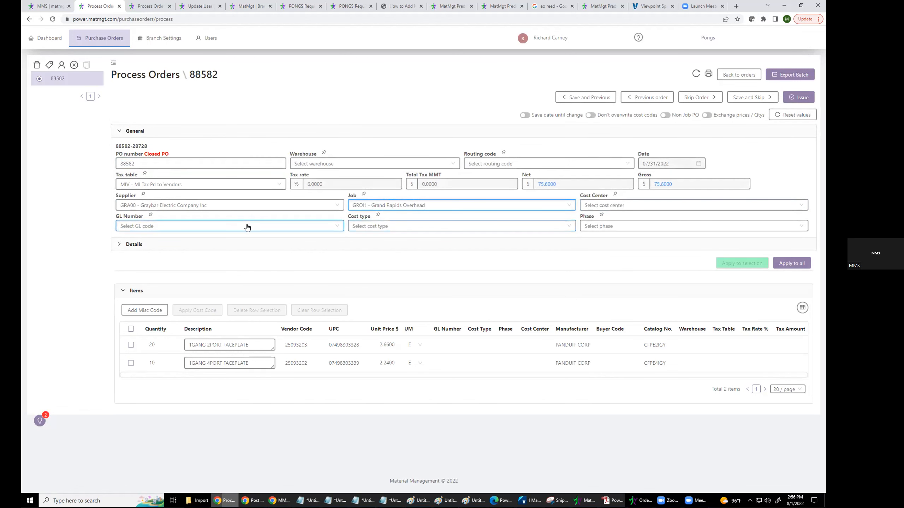
click(455, 227)
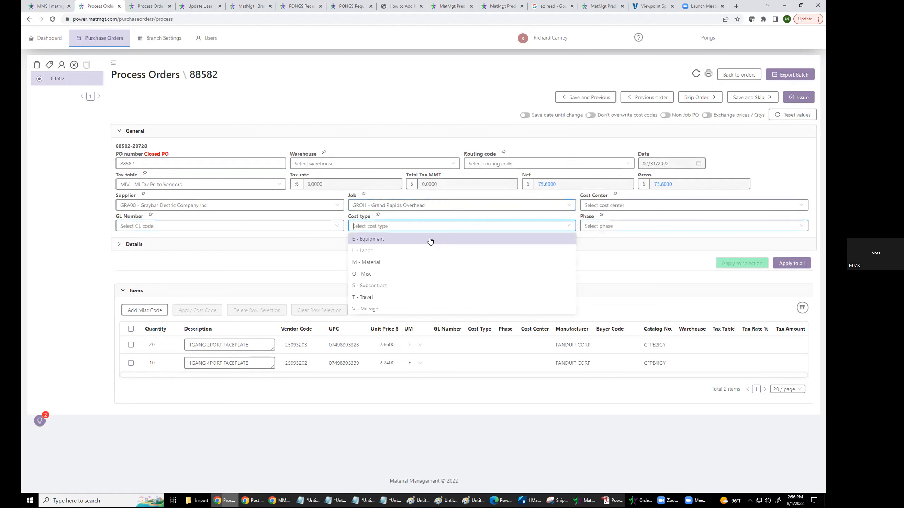
key(Return)
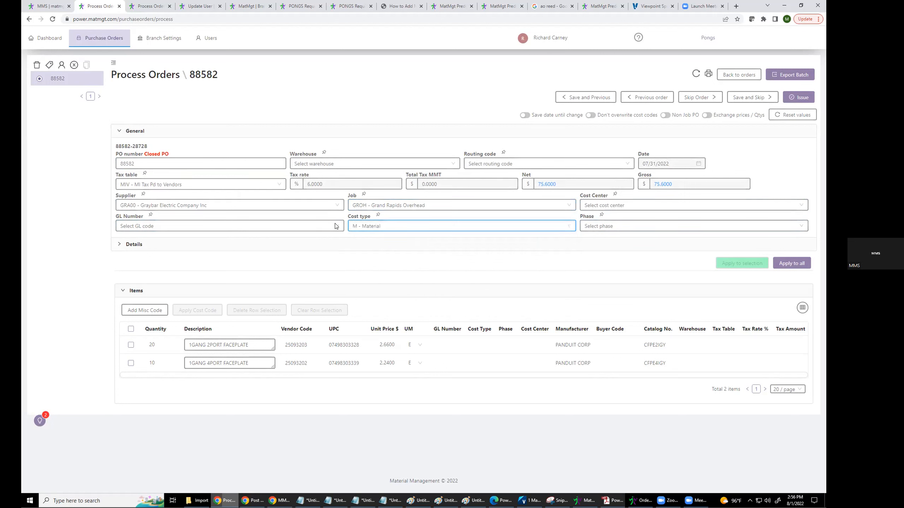
click(800, 206)
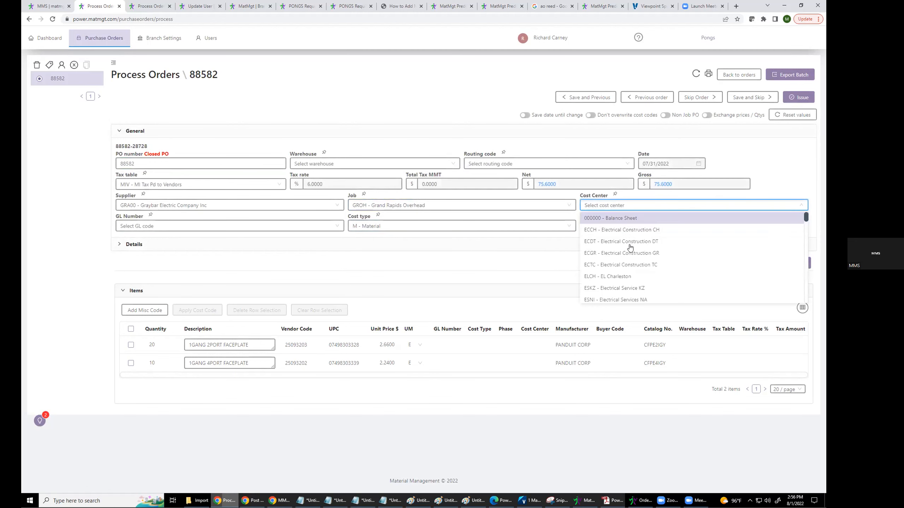
click(616, 278)
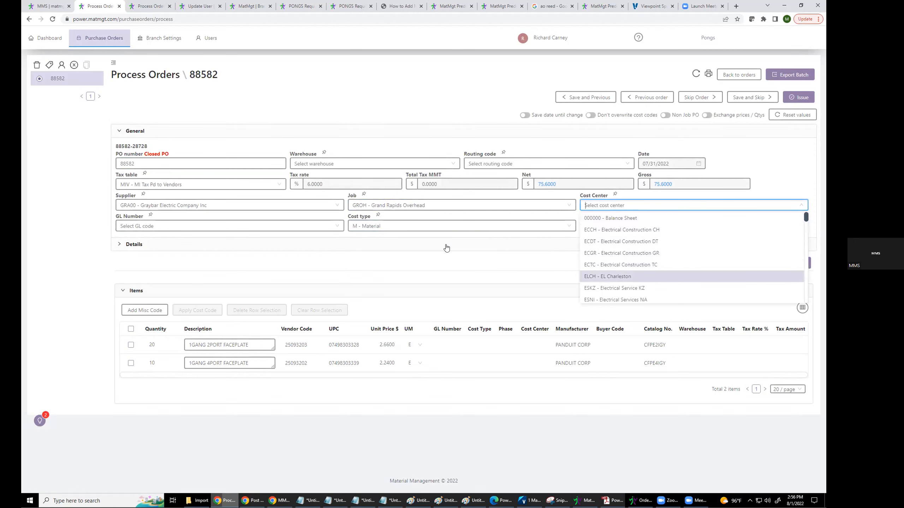
- Set GL number 1006 - HNB Payroll Account and phase SI00 - M - System Installations, then apply the codes to all items
click(336, 225)
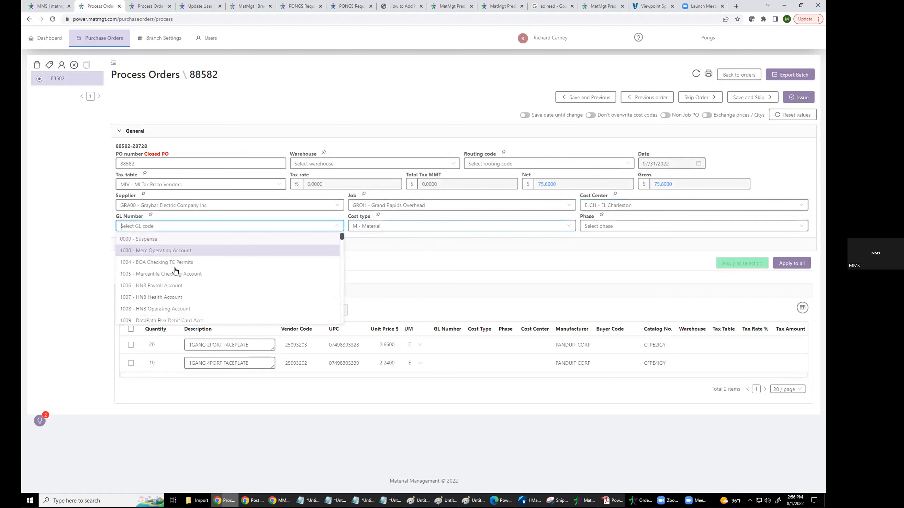
click(170, 286)
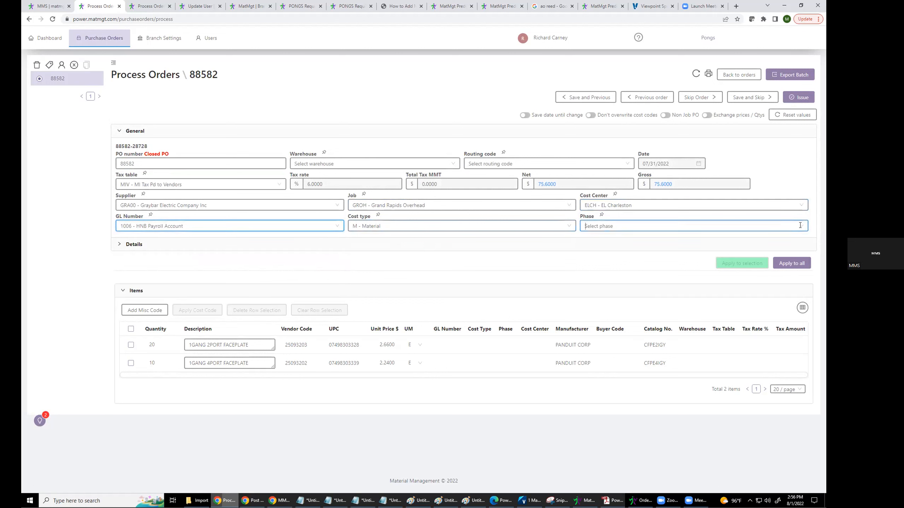
click(799, 225)
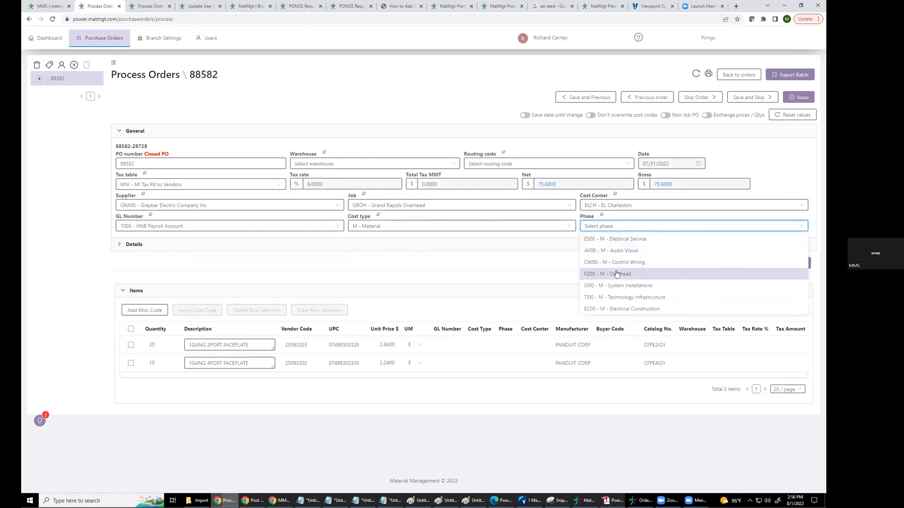
click(615, 289)
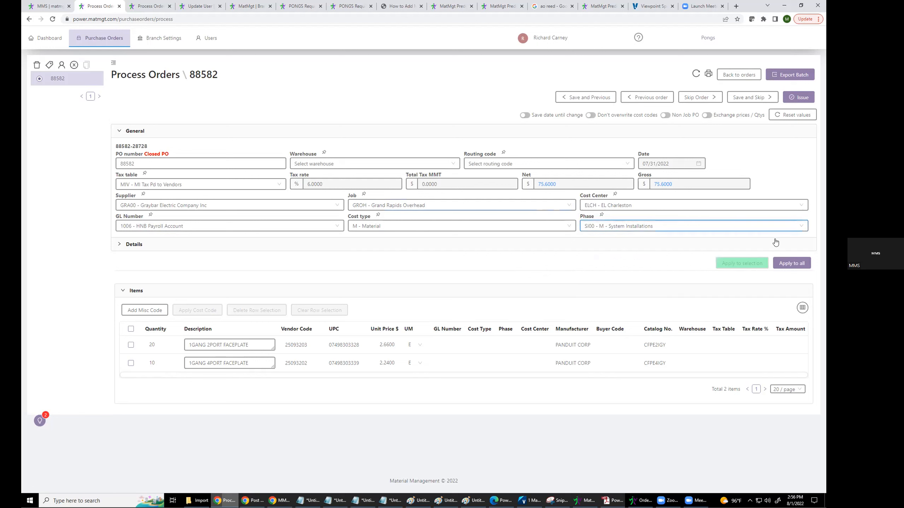
click(789, 263)
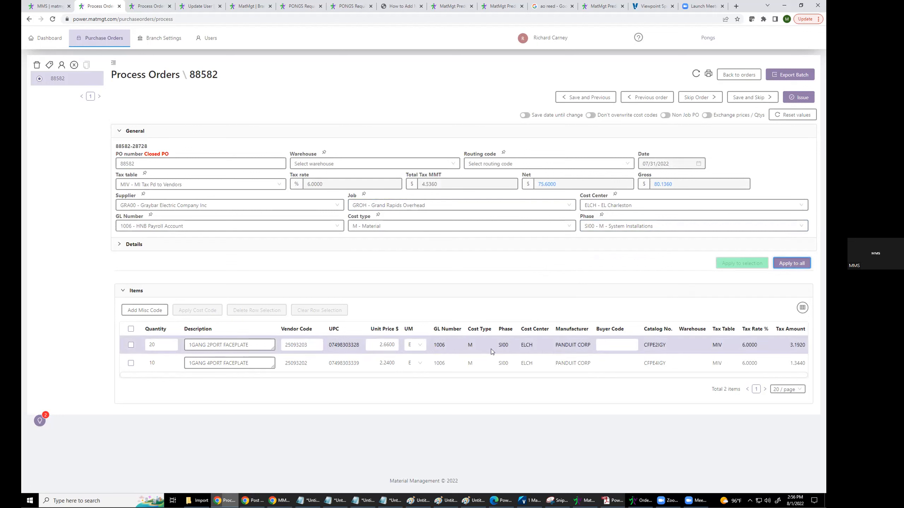
- Issue the order and process its batch, finishing with the report sent to the prefilled e-mail address
click(796, 99)
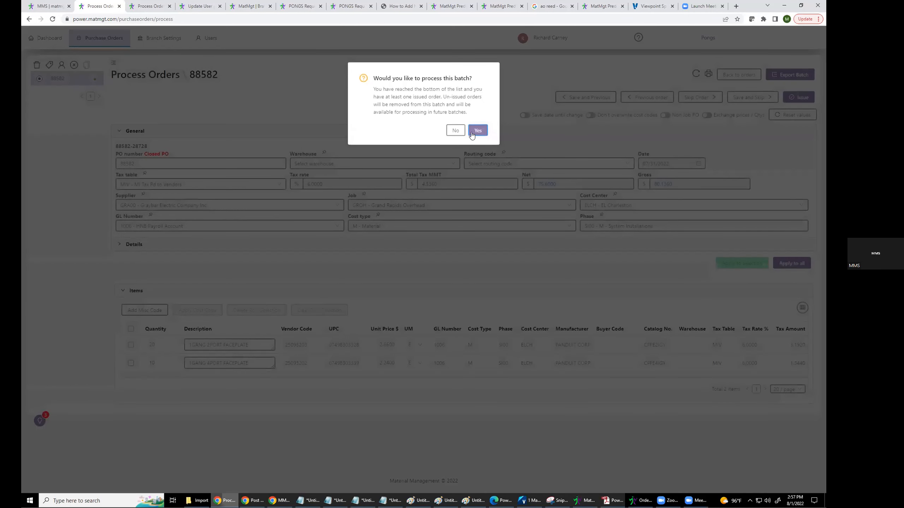
click(471, 132)
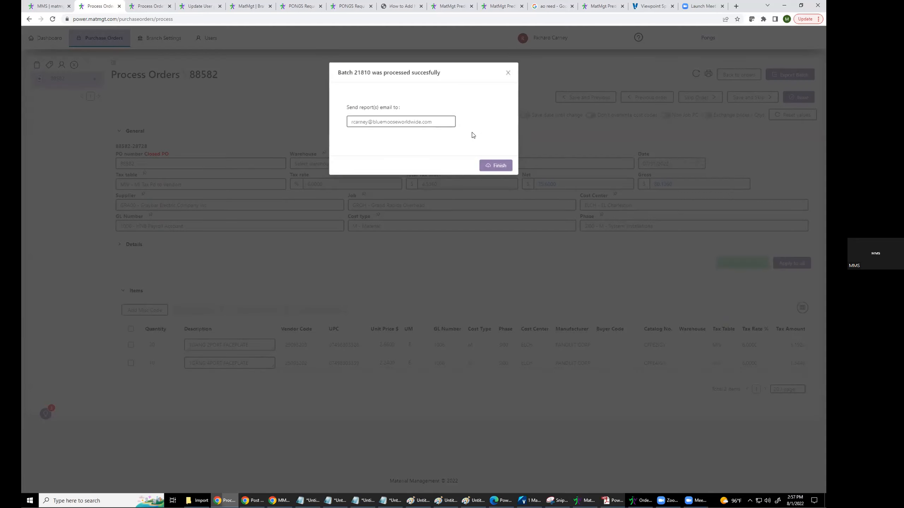
click(496, 166)
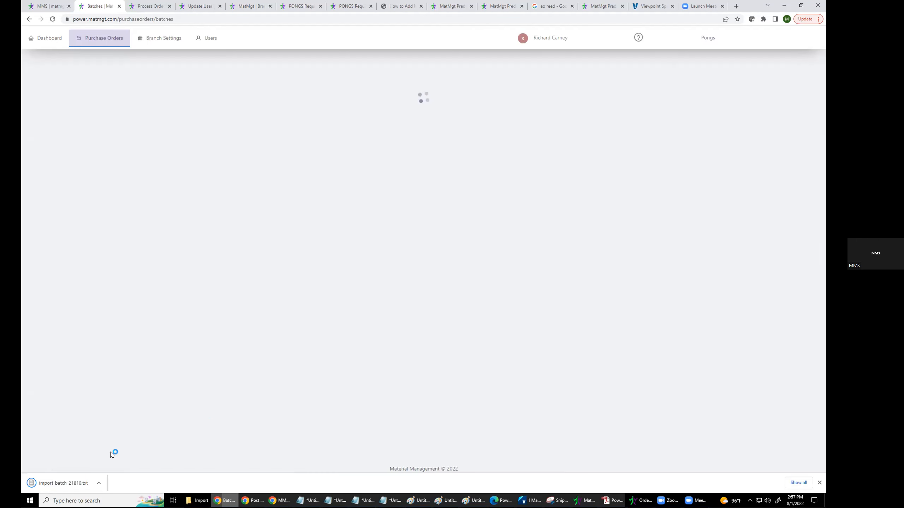
- Examine the order lines in the downloaded import-batch-21810.txt, close the file, and switch to Viewpoint Spectrum's purchase order data entry options
click(66, 482)
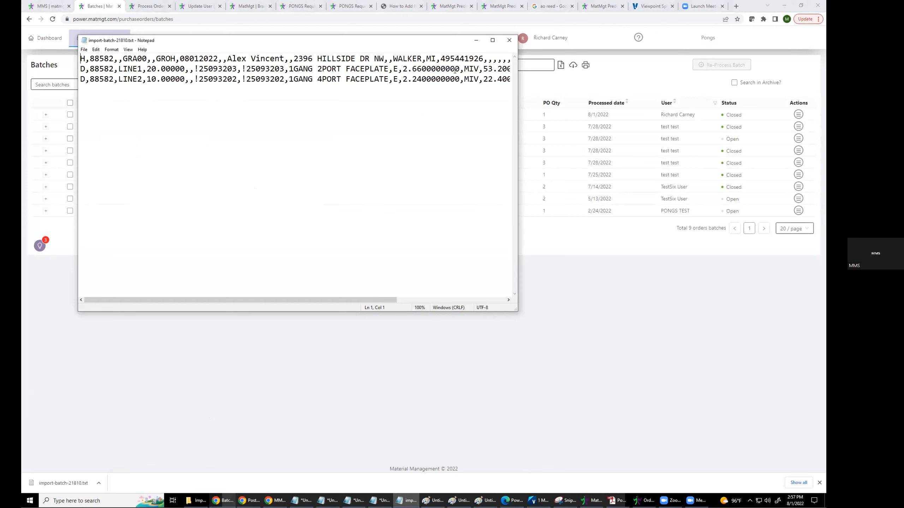
click(509, 40)
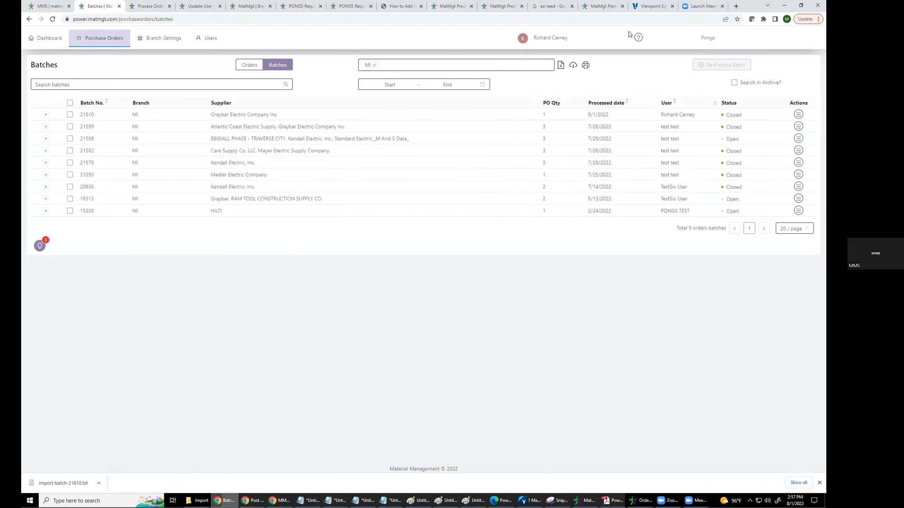
click(656, 7)
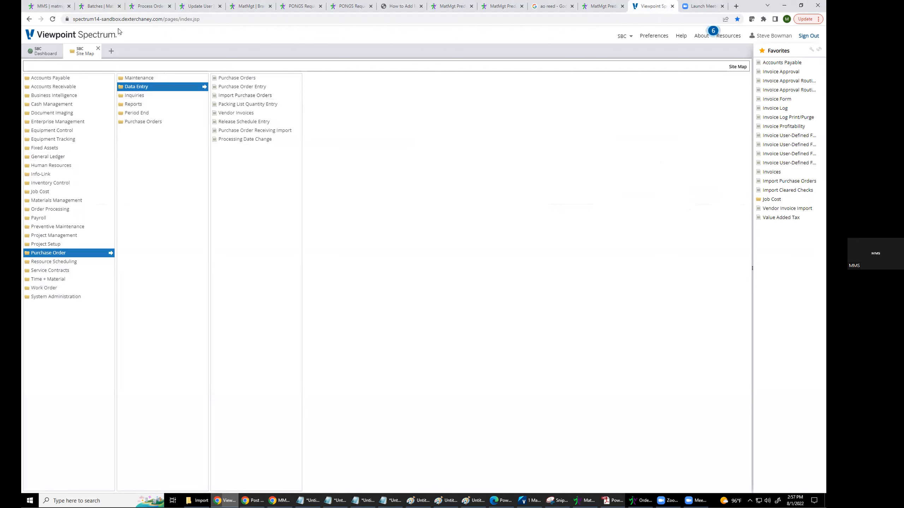
- Switch to the Order Confirmation program, additionally mark the orders with IDs 6, 15 and 19, and start processing the selected orders
click(103, 7)
click(641, 500)
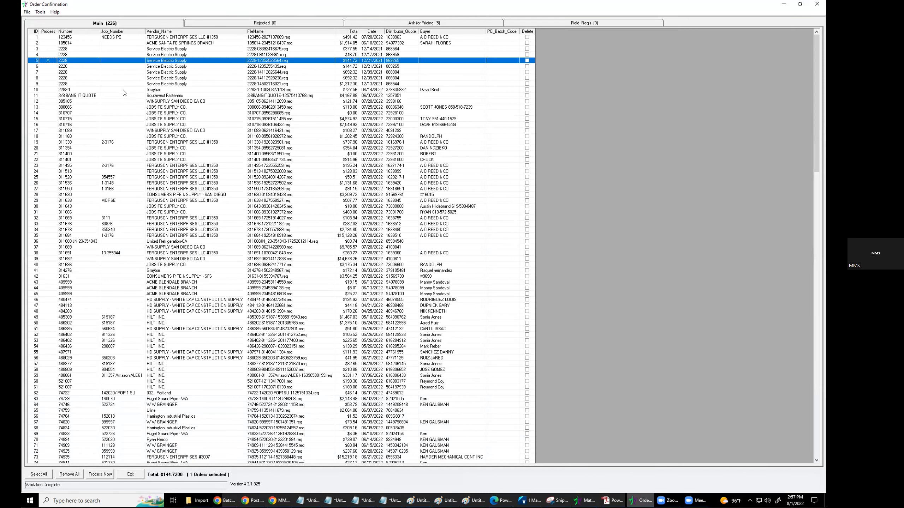
click(48, 66)
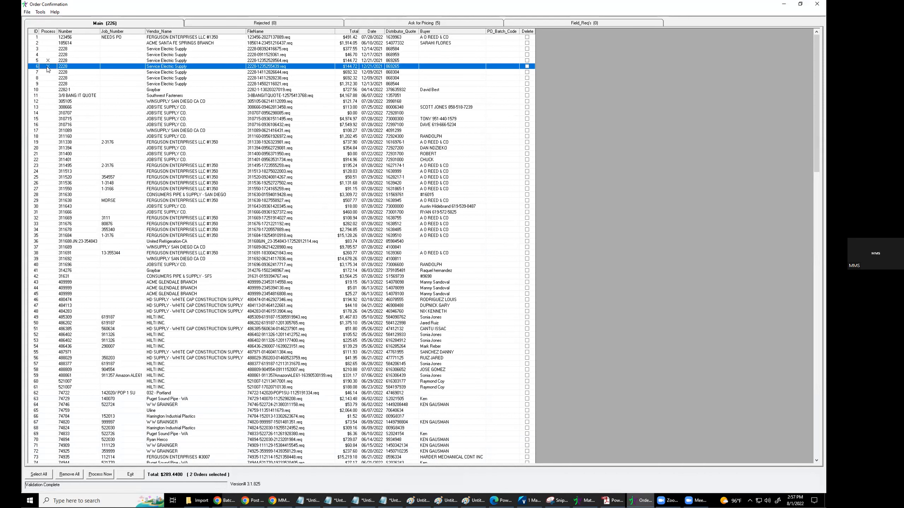
click(48, 120)
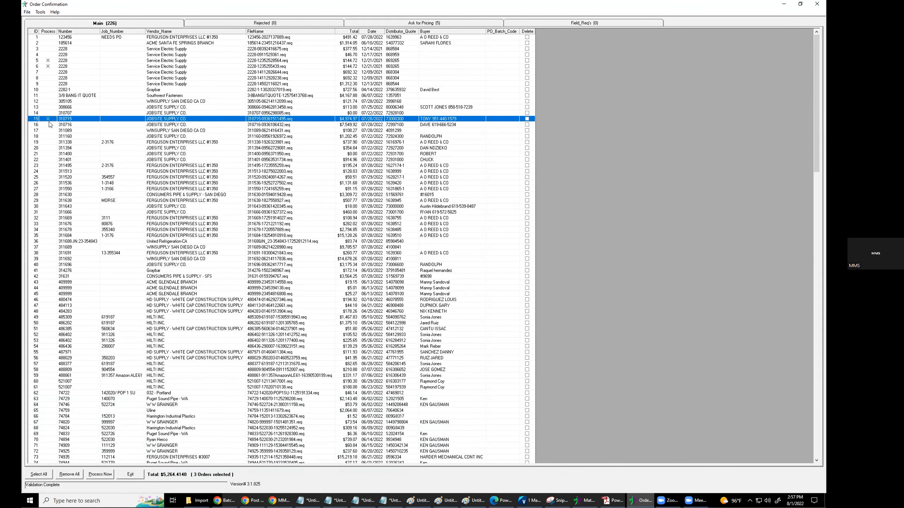
click(47, 142)
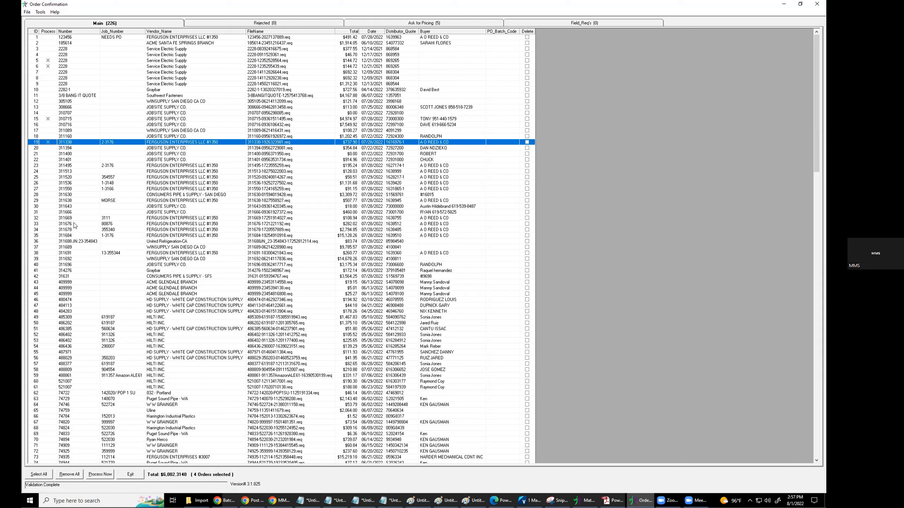
click(100, 476)
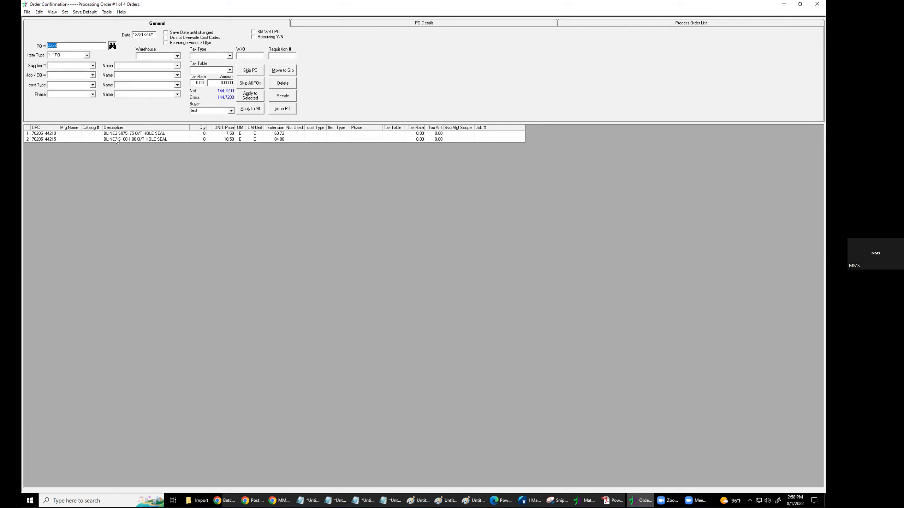
- Set the first order's supplier to 1, Waste Management Association, and its job to 1000-, First Ave Elementary School
click(94, 66)
click(95, 76)
click(93, 76)
click(79, 97)
- Set the order's cost type to 2, Material, and its phase to 015100, Temporary Electricity
click(93, 85)
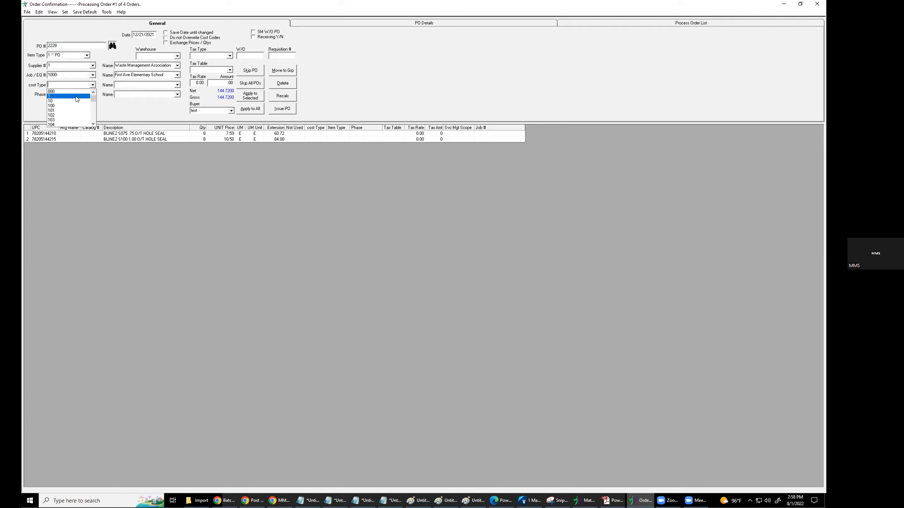
click(177, 85)
click(177, 85)
click(133, 120)
click(94, 95)
click(81, 118)
- Apply the job, cost type and phase codes to all items of the order and issue the PO
click(249, 110)
click(286, 112)
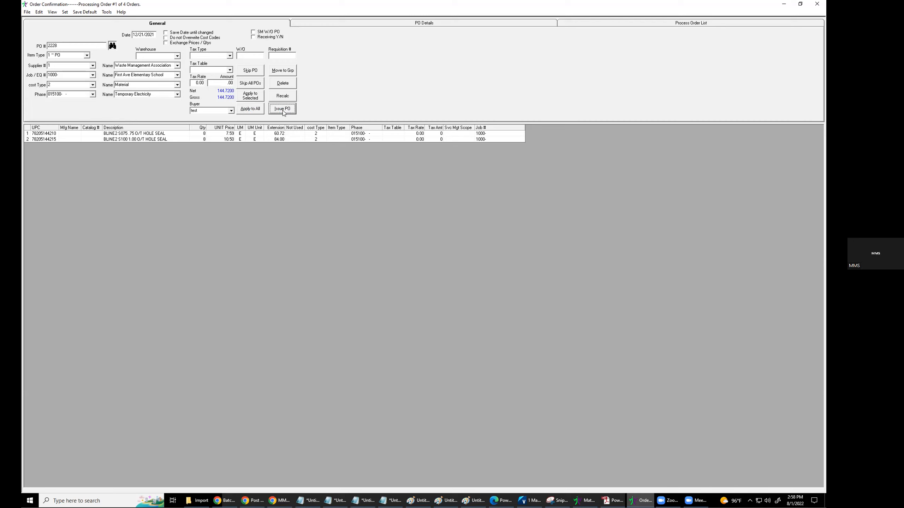